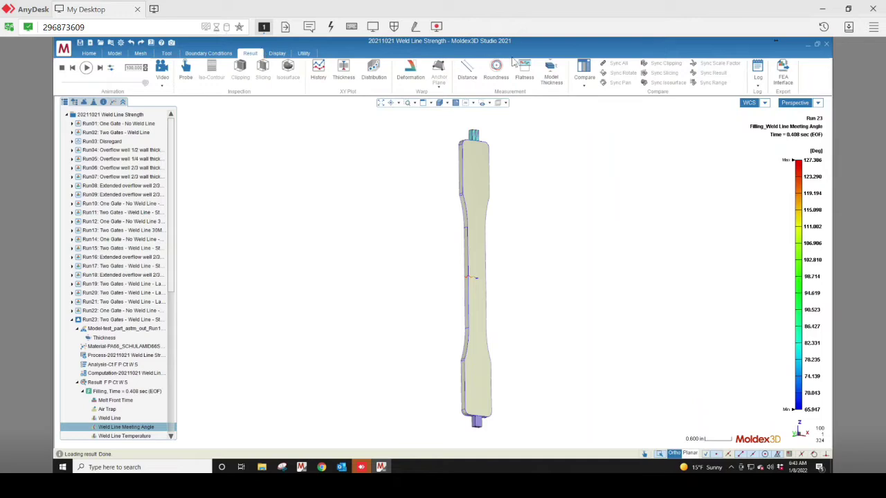
# Split the display into three comparison panes showing Run 23's weld line meeting angle
pyautogui.click(583, 70)
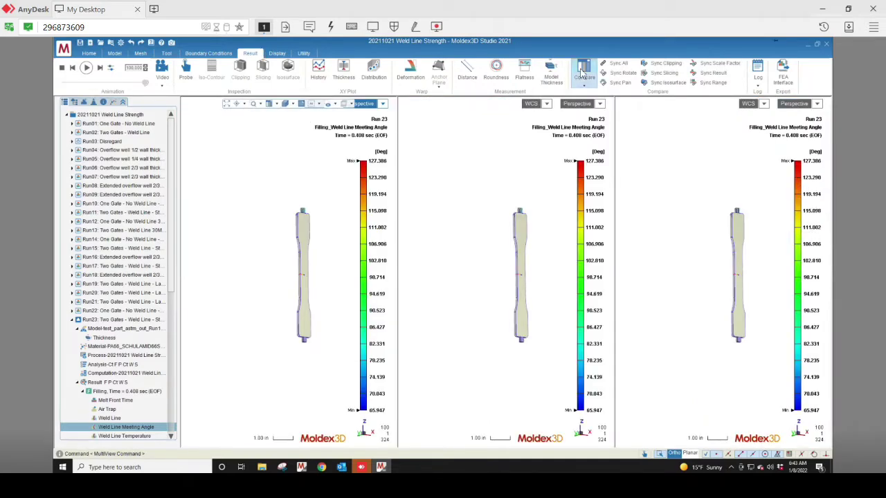
# Load Run 24 into the middle pane and Run 20 into the right pane, then sync all views
pyautogui.click(468, 180)
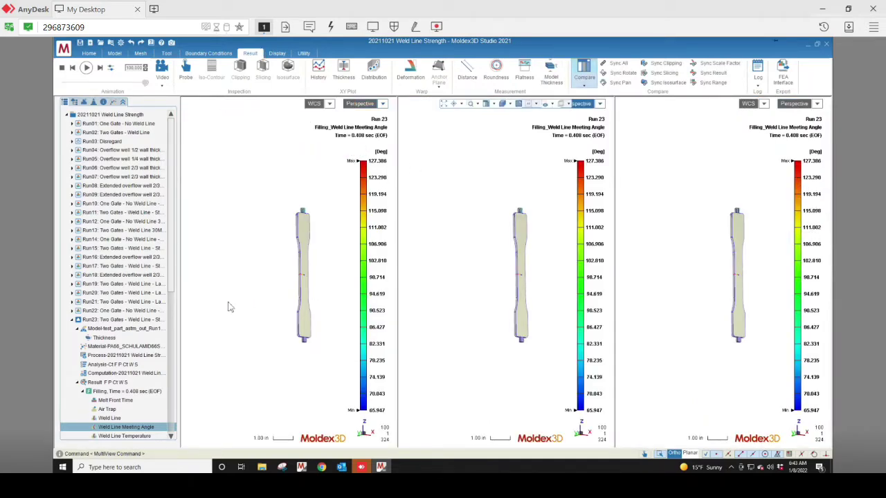
pyautogui.click(72, 320)
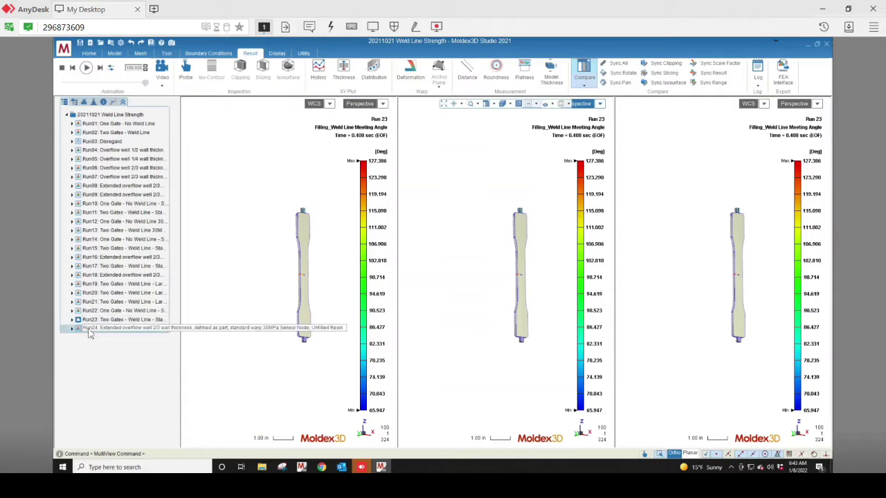
pyautogui.click(89, 330)
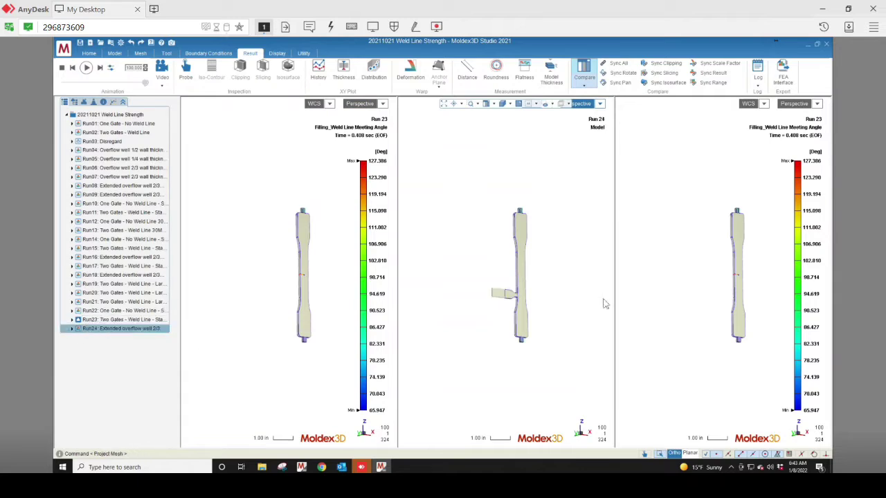
pyautogui.click(679, 271)
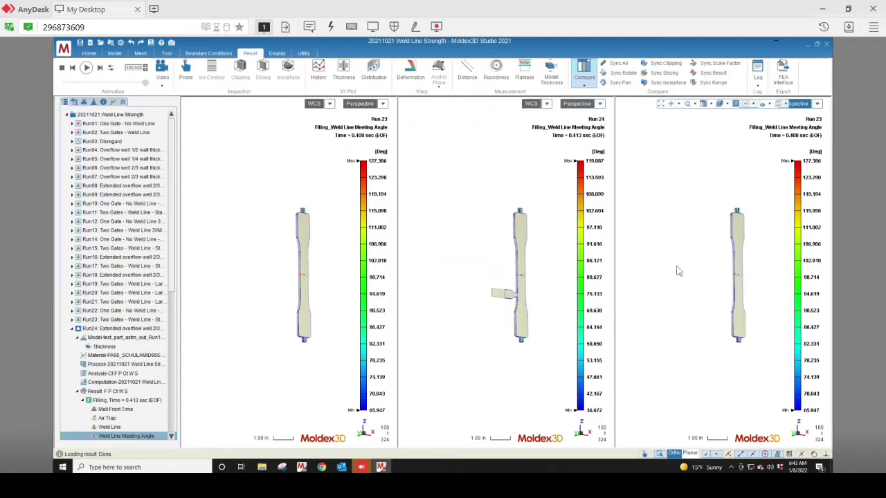
pyautogui.click(116, 296)
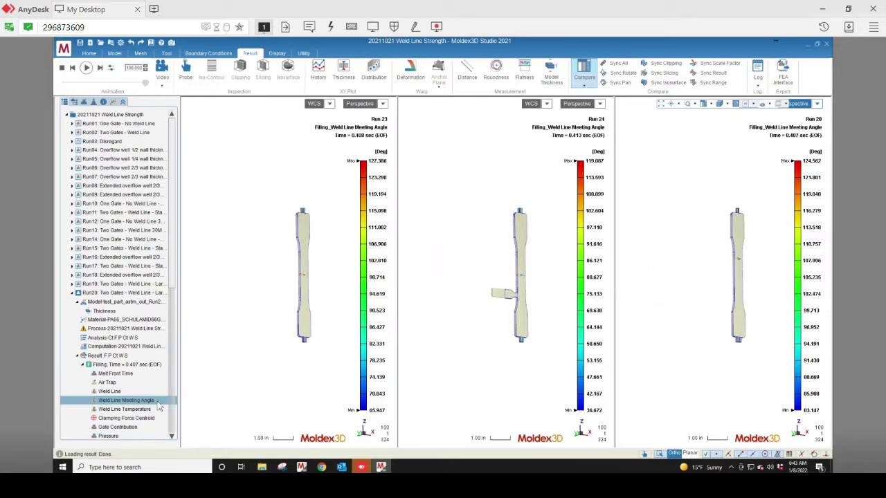
pyautogui.click(613, 65)
# Zoom all three synced views in closely on the weld lines
pyautogui.scroll(3, 330, 271)
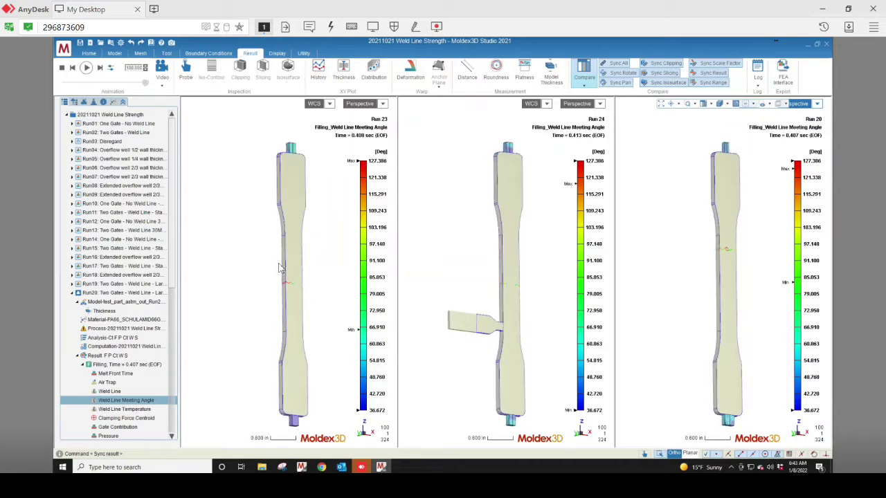
pyautogui.scroll(5, 280, 268)
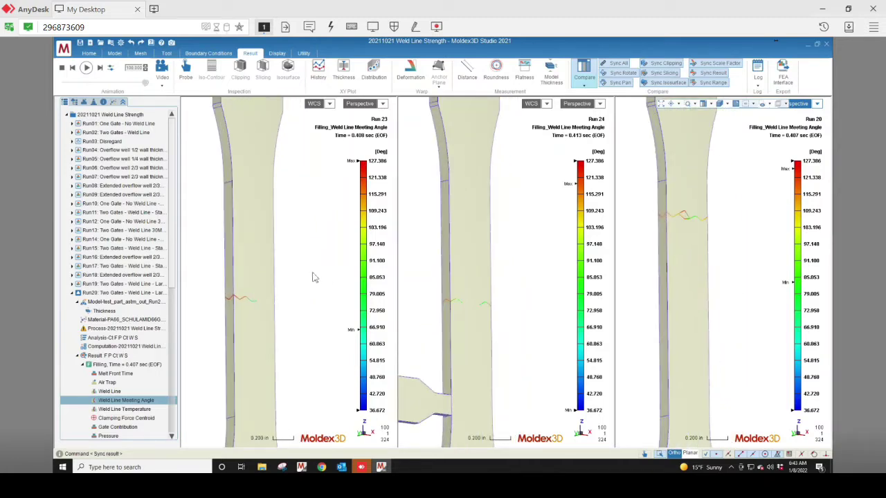
pyautogui.scroll(3, 252, 277)
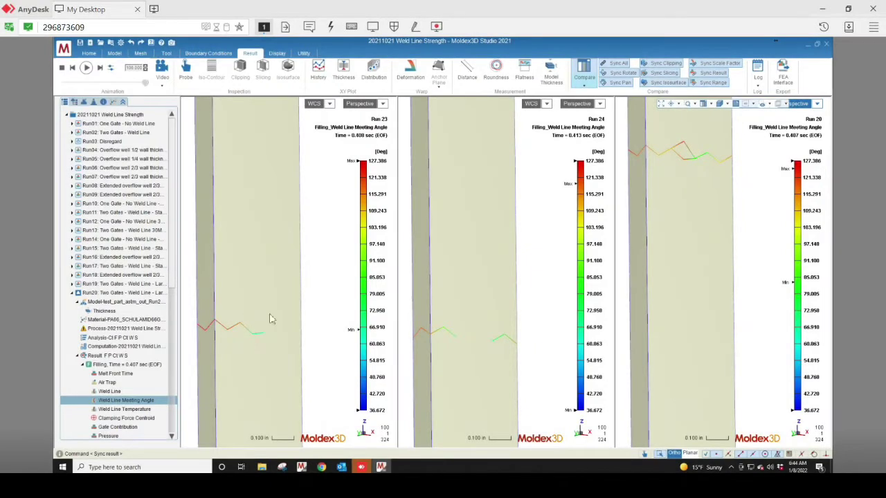
pyautogui.moveTo(571, 181)
pyautogui.moveTo(785, 169)
# Switch all panes to Weld Line Temperature and zoom out to the full tensile bars
pyautogui.click(105, 409)
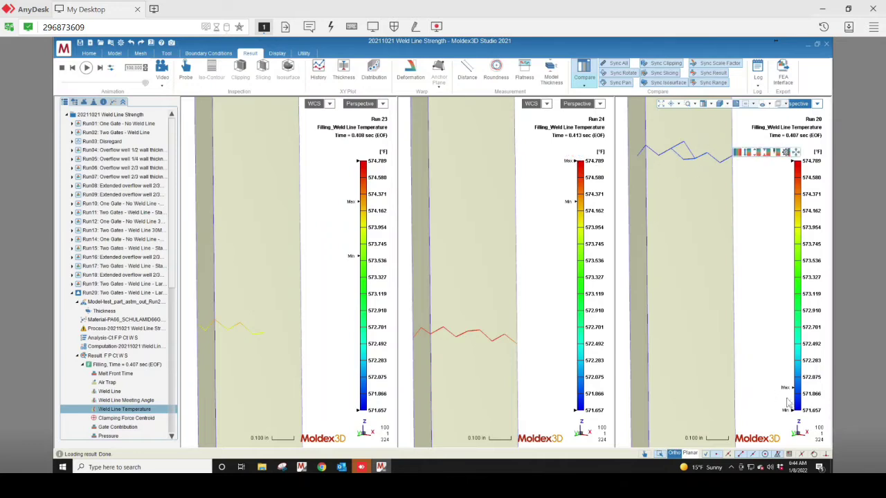
pyautogui.scroll(-5, 483, 251)
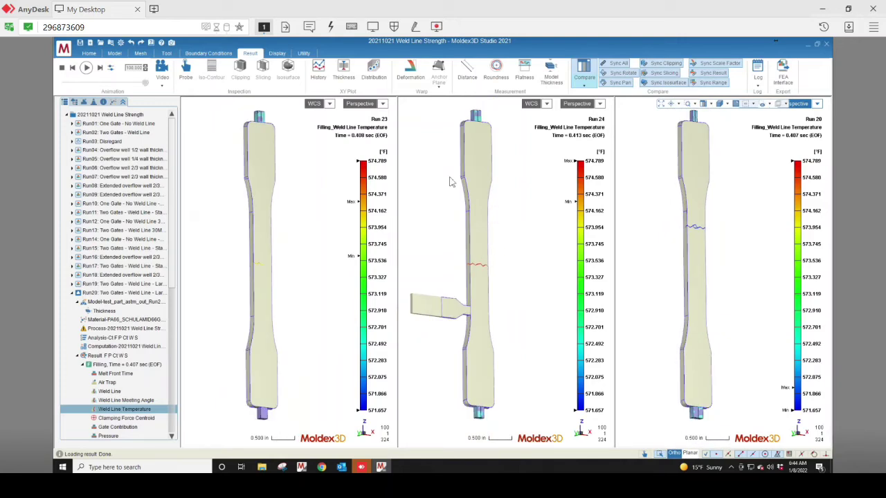
pyautogui.click(320, 184)
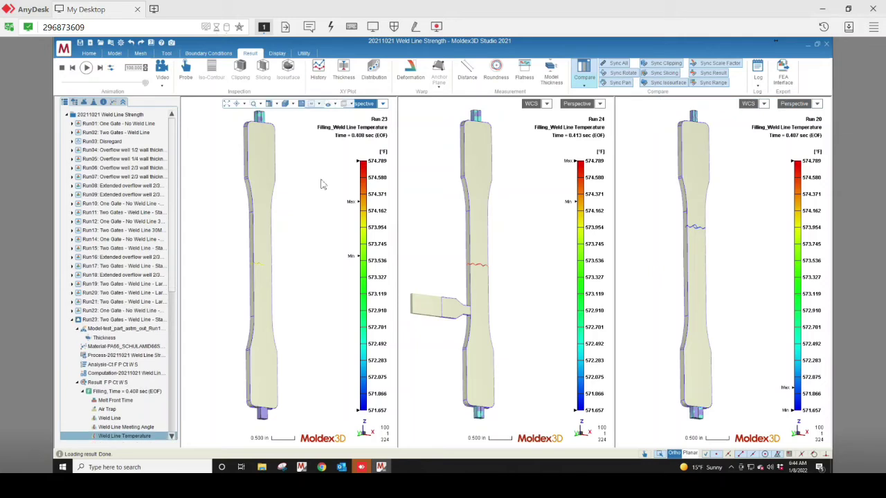
# Measure and save Run 23's 3.115 in gate-to-weld-line distance
pyautogui.click(167, 53)
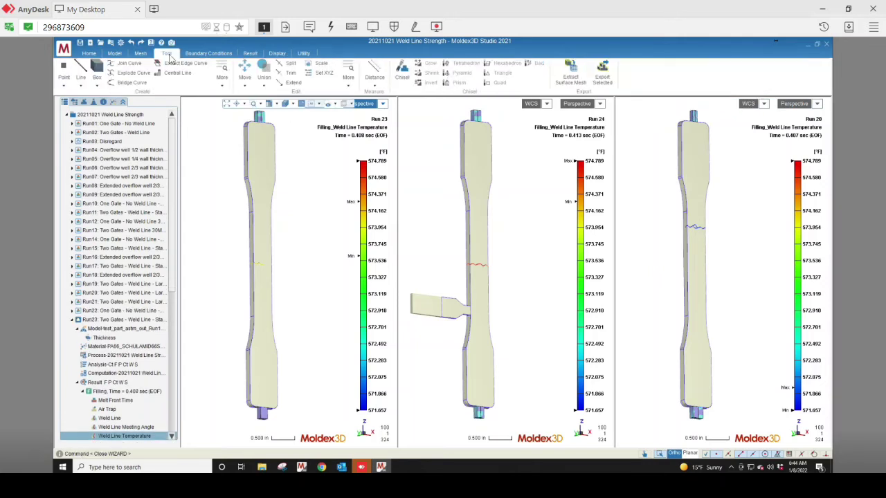
pyautogui.click(373, 69)
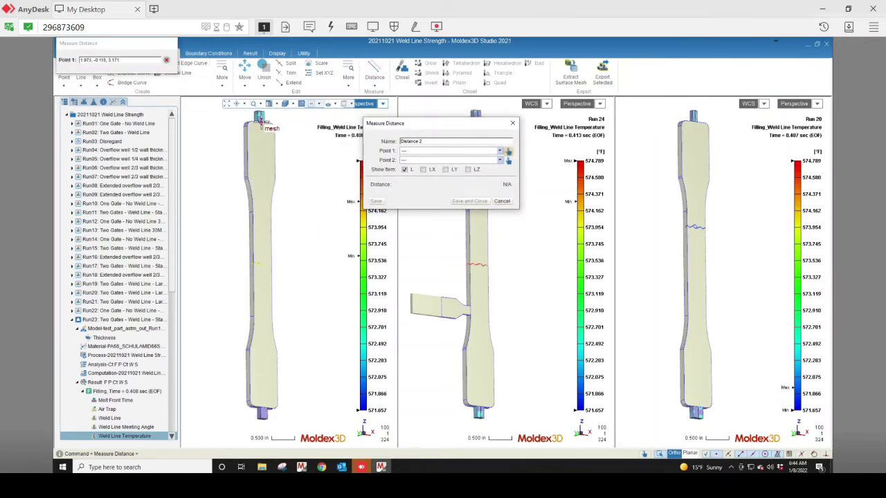
pyautogui.scroll(3, 261, 121)
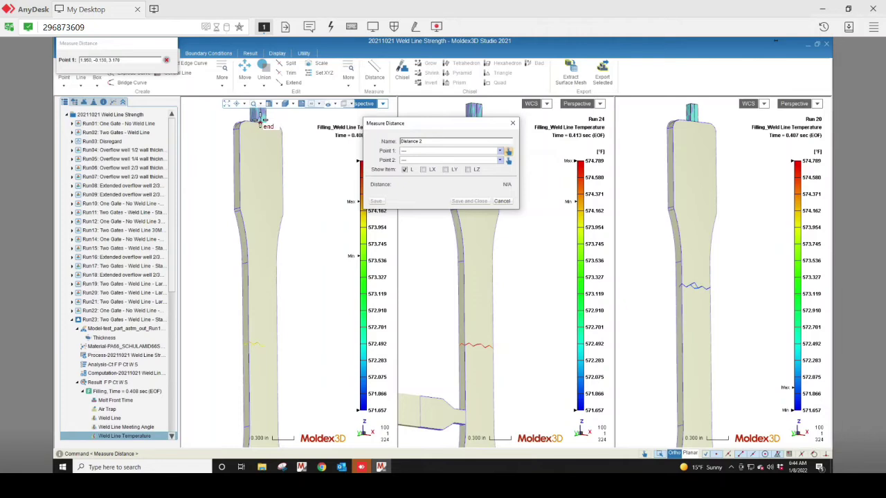
pyautogui.click(262, 121)
pyautogui.scroll(3, 266, 429)
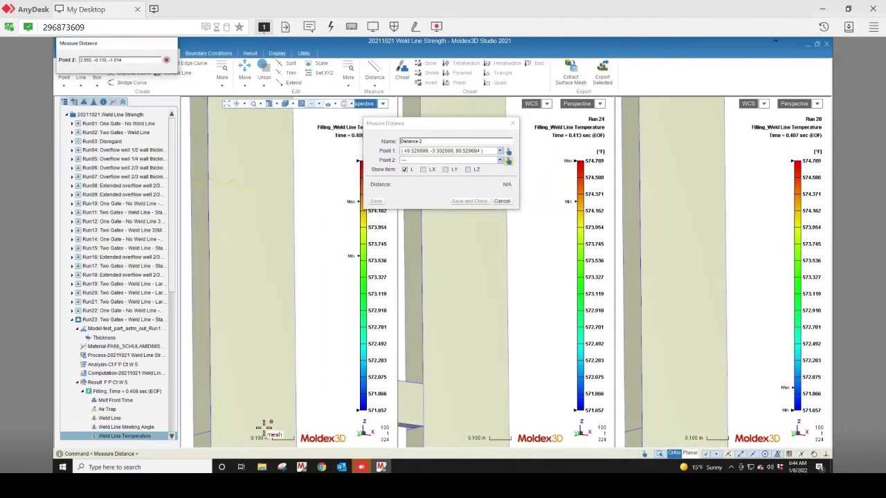
pyautogui.scroll(-2, 261, 389)
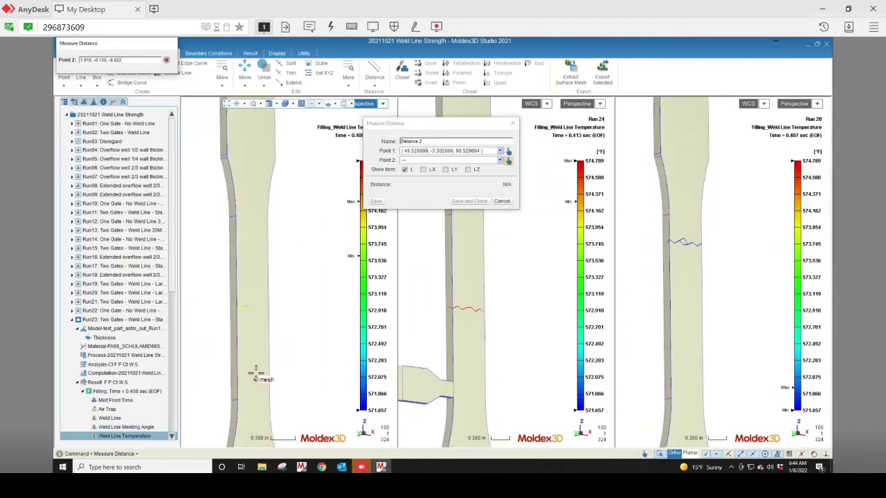
pyautogui.scroll(2, 258, 326)
pyautogui.click(251, 315)
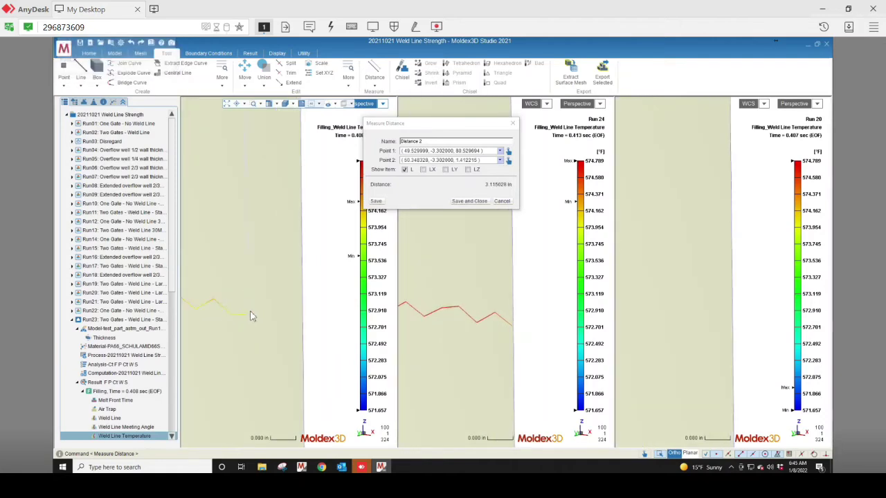
pyautogui.click(477, 201)
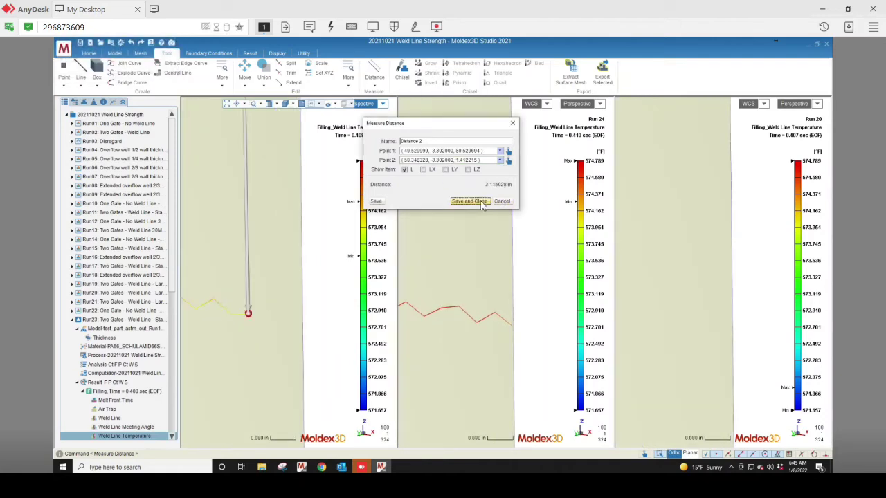
# Measure and save Run 24's gate-to-weld-line distance, also 3.115 in
pyautogui.click(545, 191)
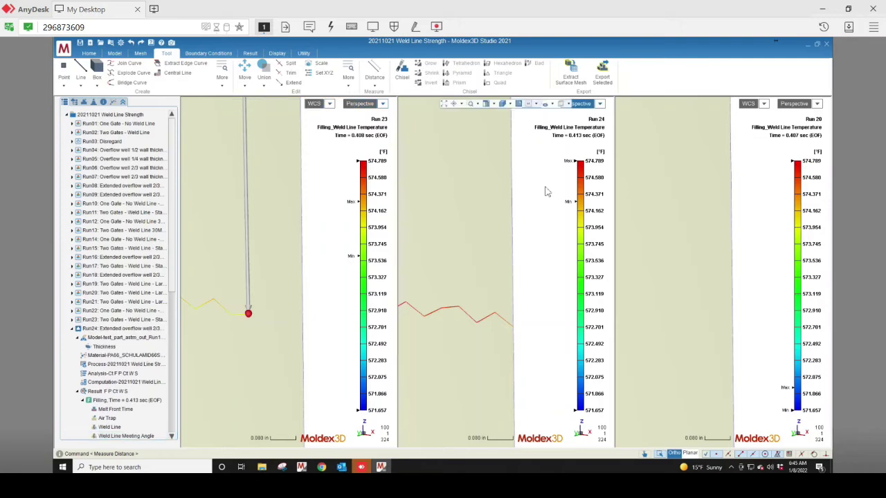
pyautogui.press('Return')
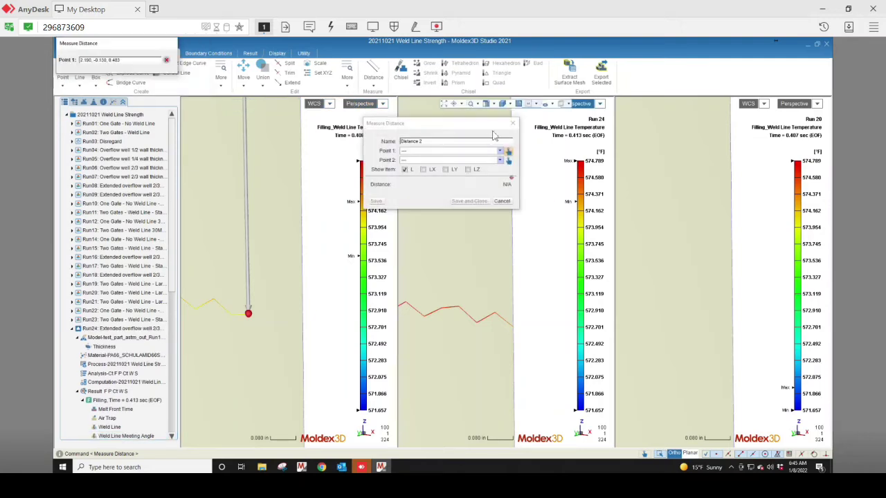
pyautogui.moveTo(480, 124); pyautogui.dragTo(327, 148)
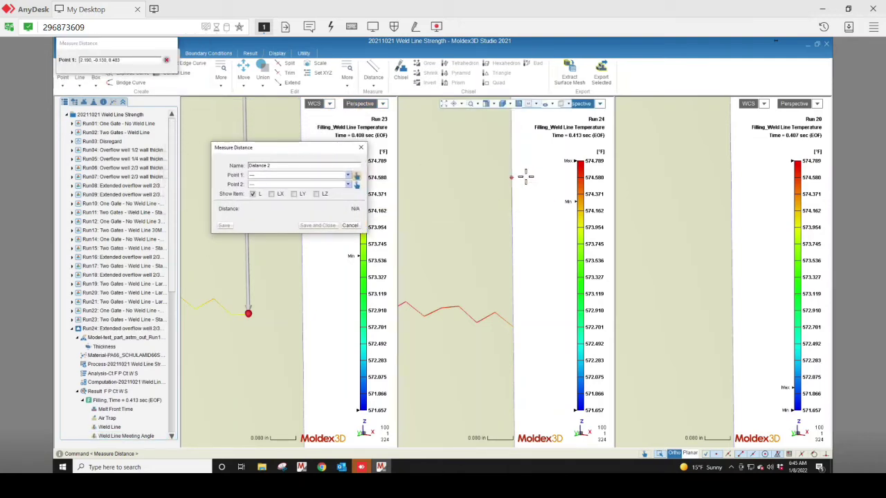
pyautogui.scroll(-2, 526, 177)
pyautogui.scroll(-3, 524, 297)
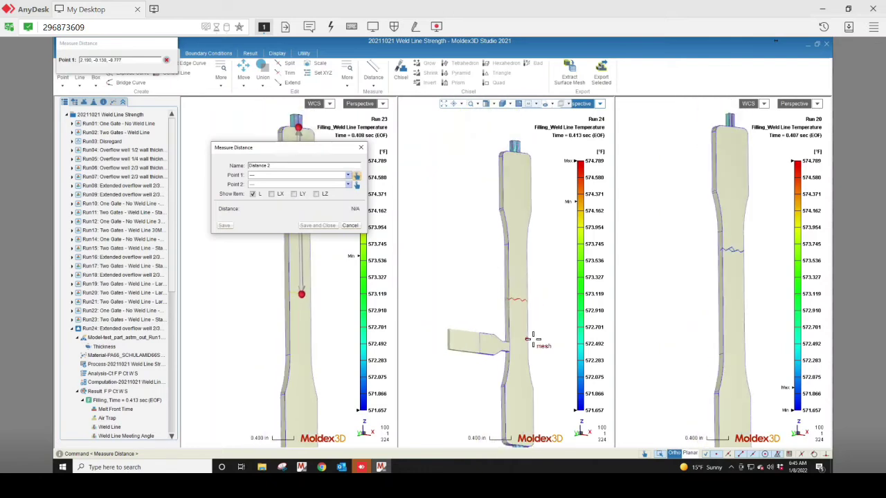
pyautogui.scroll(2, 542, 184)
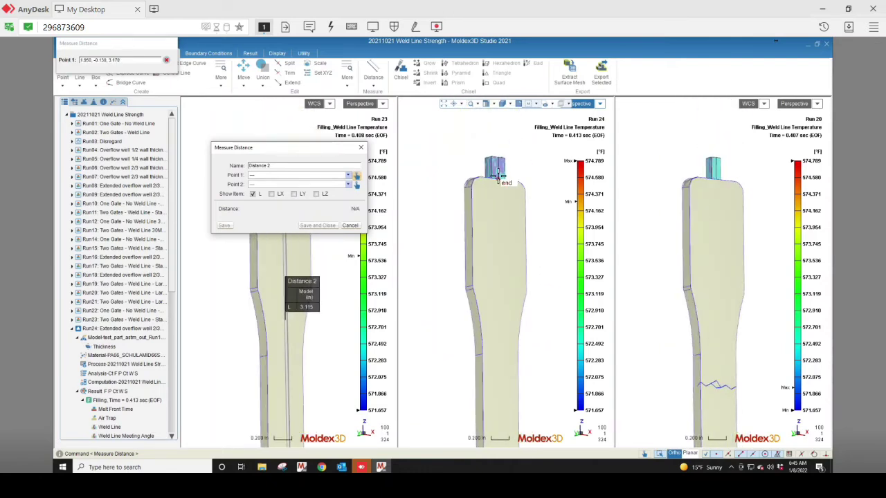
pyautogui.click(497, 176)
pyautogui.scroll(-4, 525, 256)
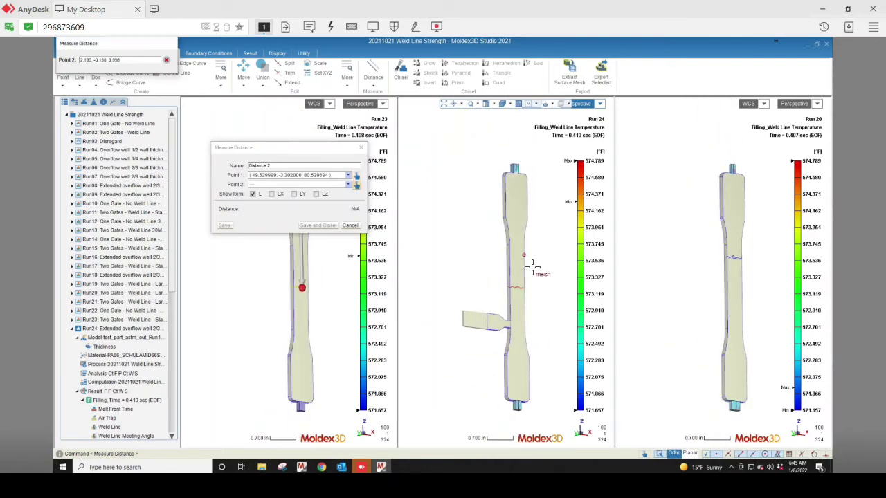
pyautogui.scroll(3, 516, 270)
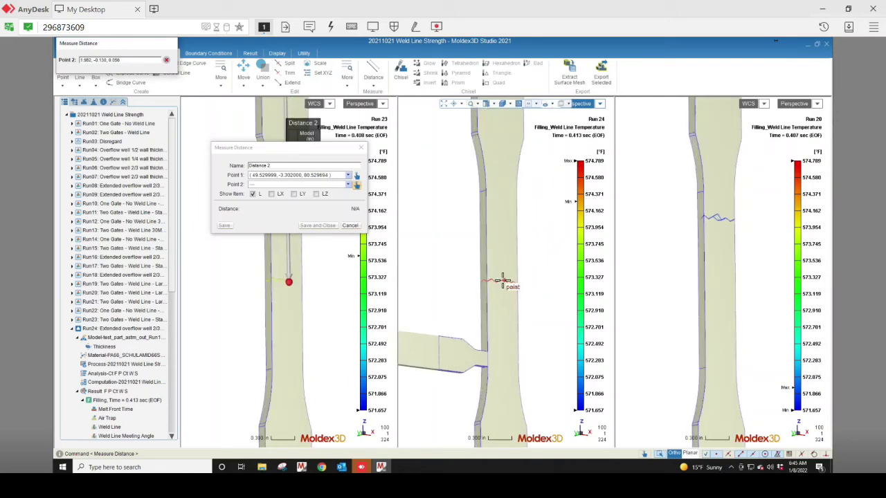
pyautogui.click(503, 279)
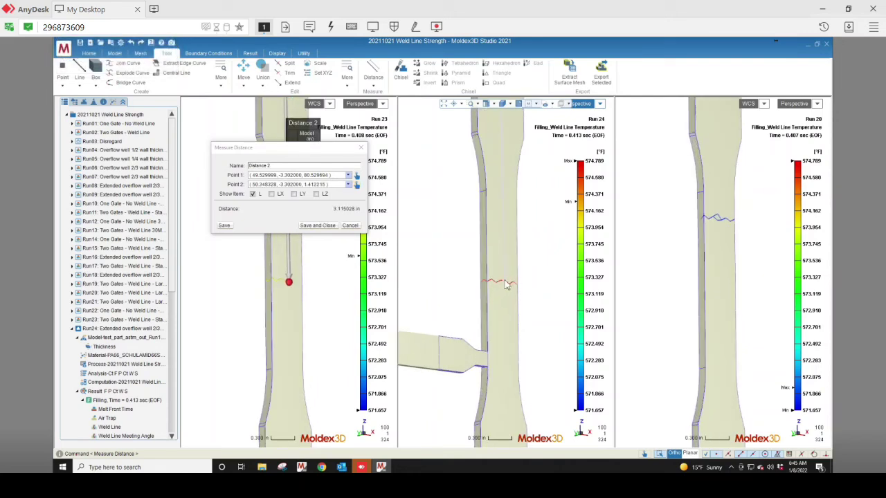
pyautogui.press('Return')
pyautogui.click(675, 221)
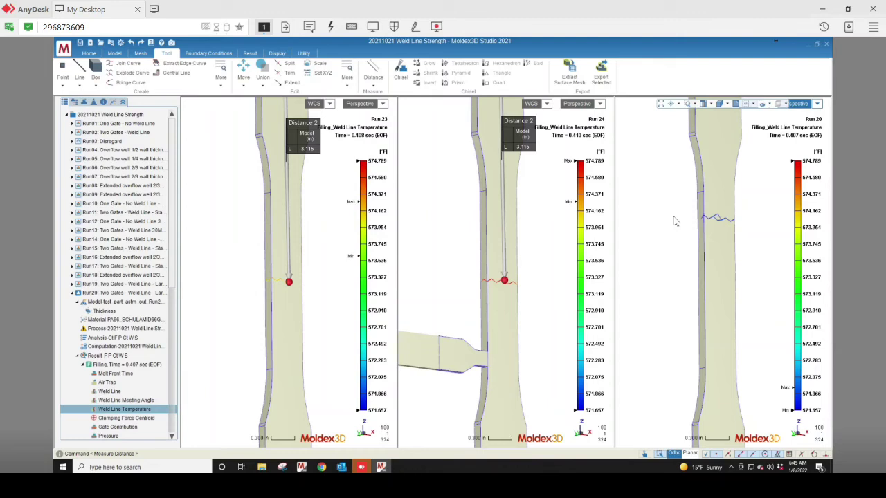
# Measure Run 20 from gate to weld line and save the 2.295 in distance
pyautogui.press('Return')
pyautogui.scroll(-5, 739, 258)
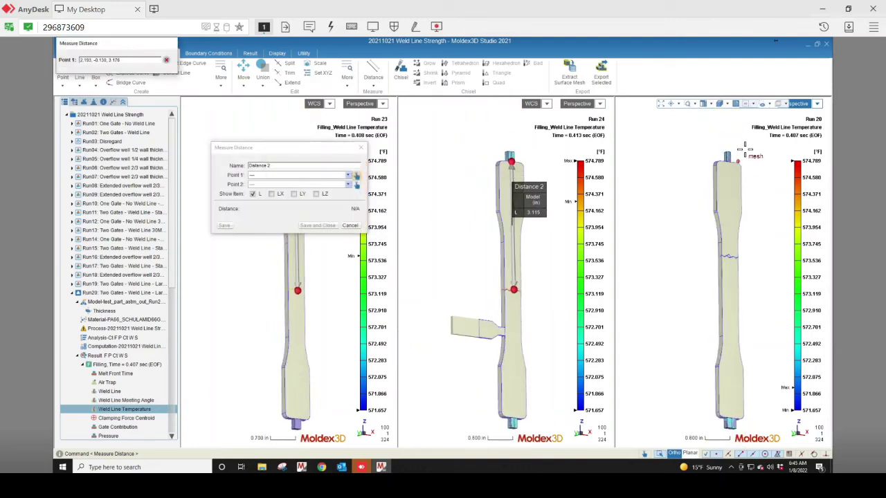
pyautogui.scroll(4, 733, 173)
pyautogui.click(710, 200)
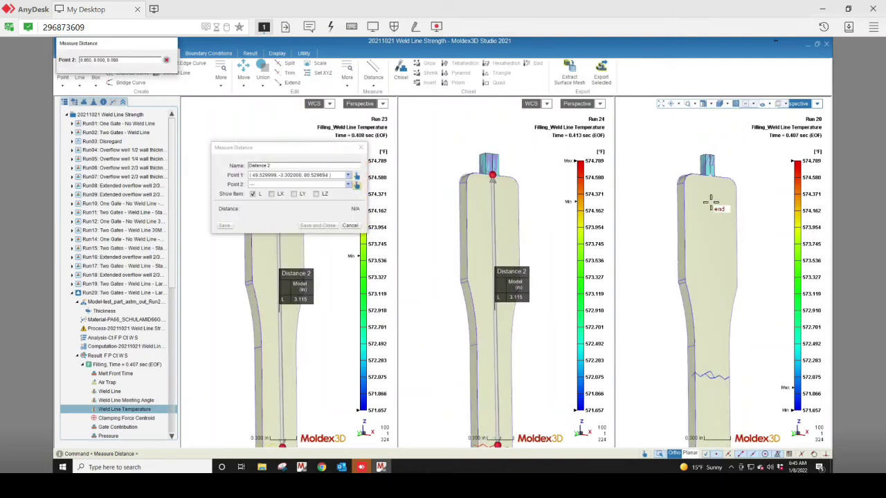
pyautogui.click(720, 380)
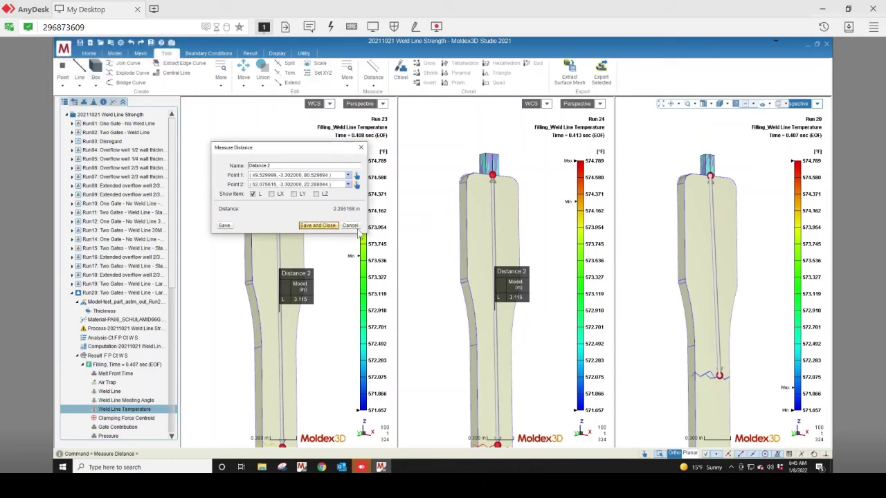
pyautogui.click(317, 225)
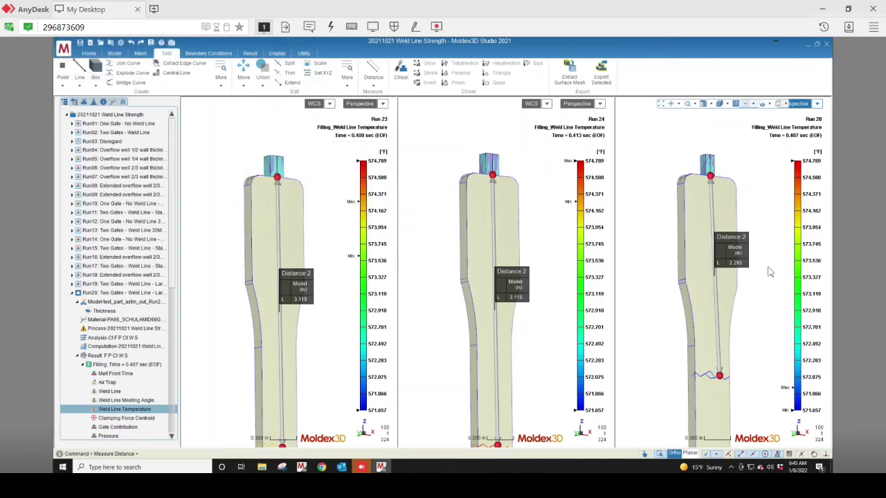